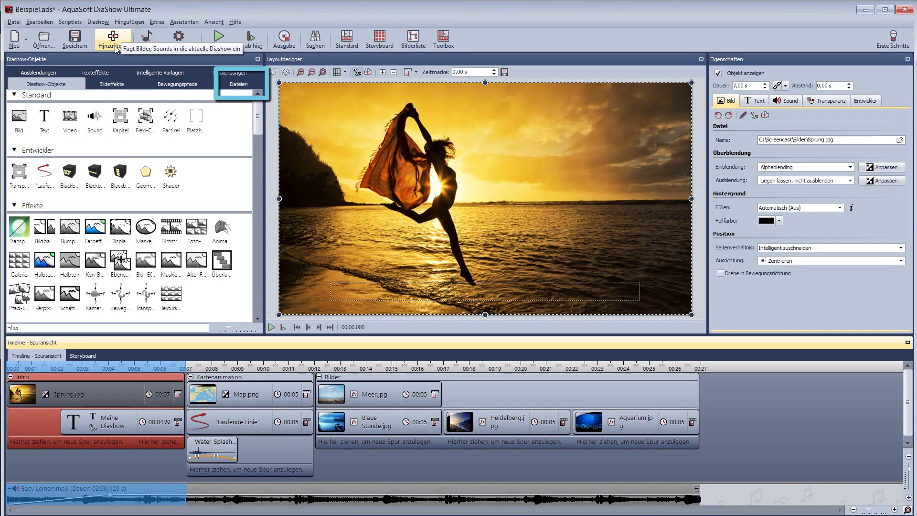
Add Gegenlicht2.jpg, gegenlicht.jpg and Marko.jpg from the Bilder folder to the end of the timeline after the Bilder chapter.
click(232, 85)
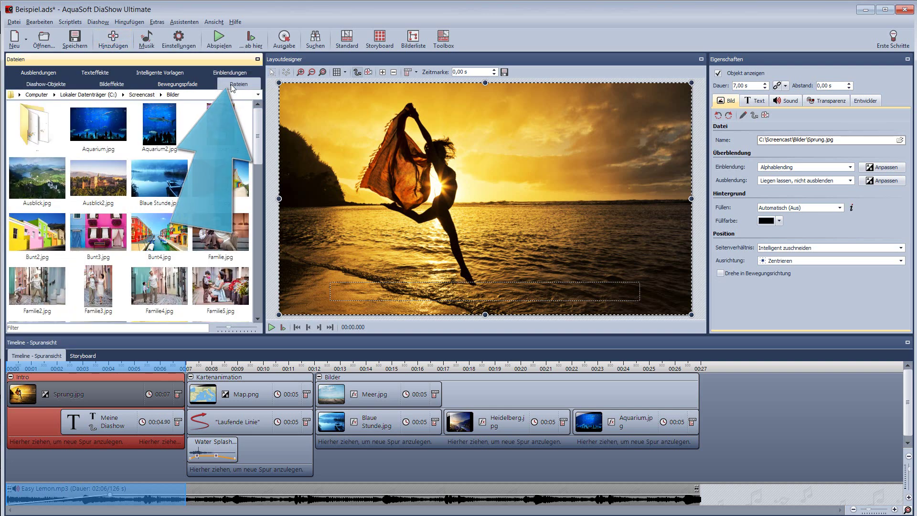
drag(260, 118, 265, 173)
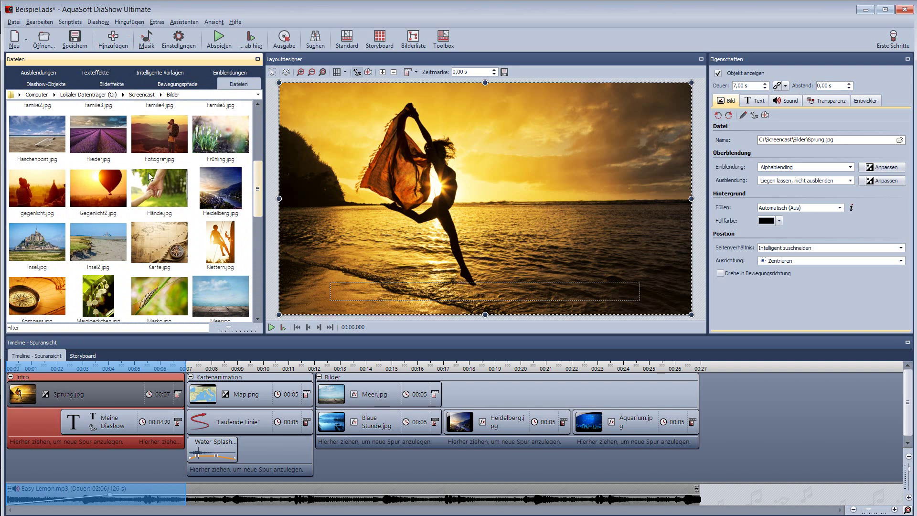
click(113, 186)
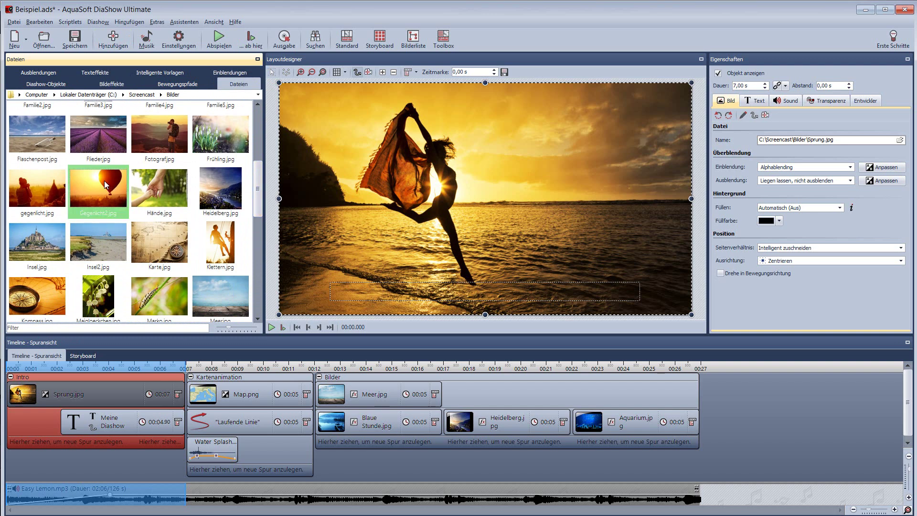
ctrl+click(45, 183)
ctrl+click(150, 293)
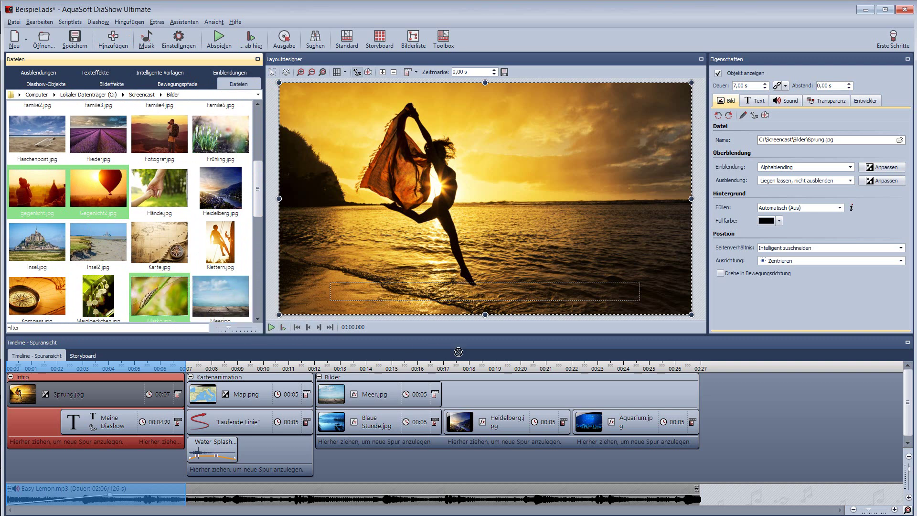
drag(708, 397, 722, 400)
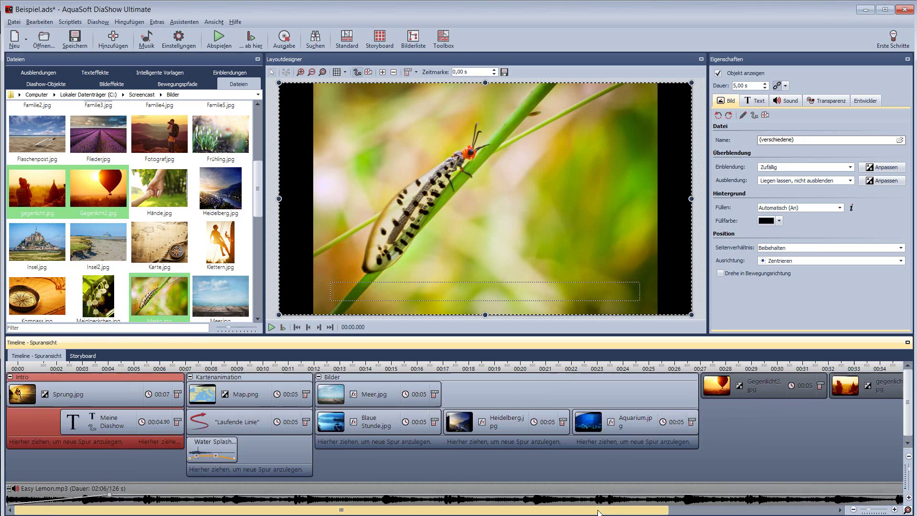
Add the caption "Ein wunderbarer Sonnenuntergang" to the gegenlicht.jpg image in the timeline.
drag(604, 511, 769, 513)
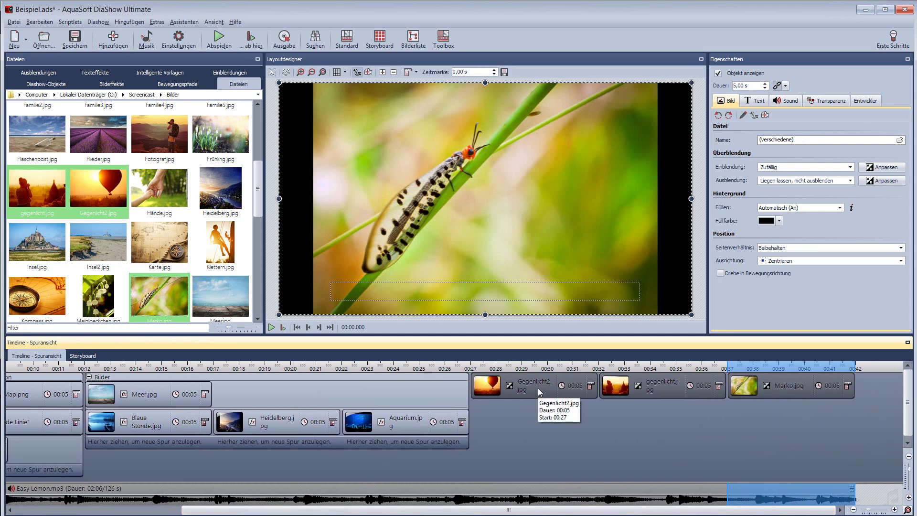
click(617, 393)
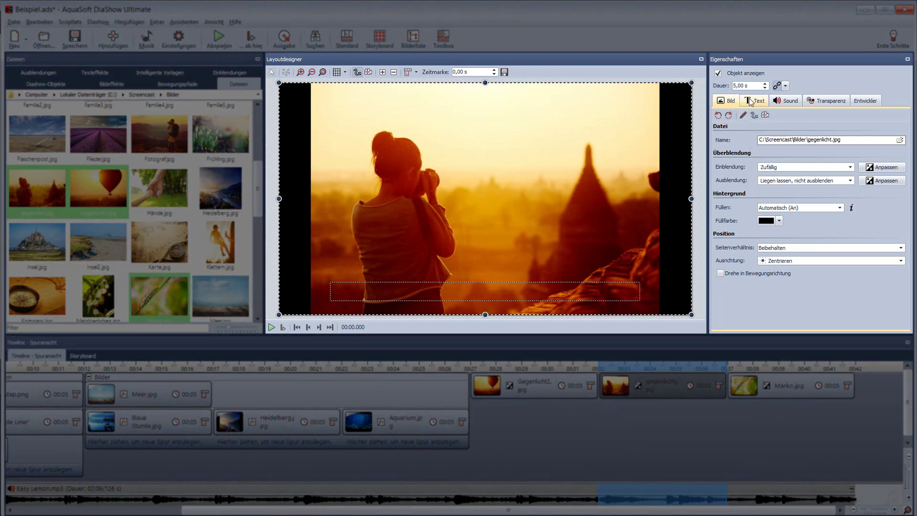
click(751, 101)
click(725, 201)
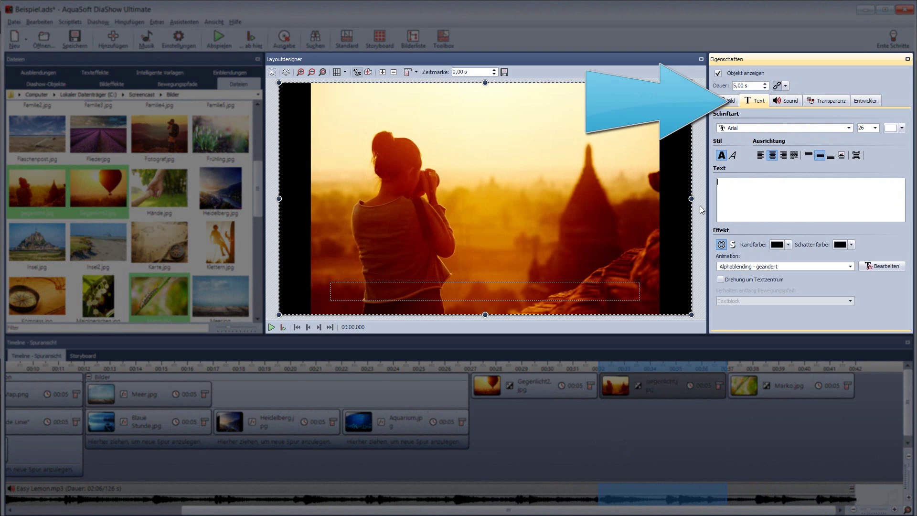
text(Ein w)
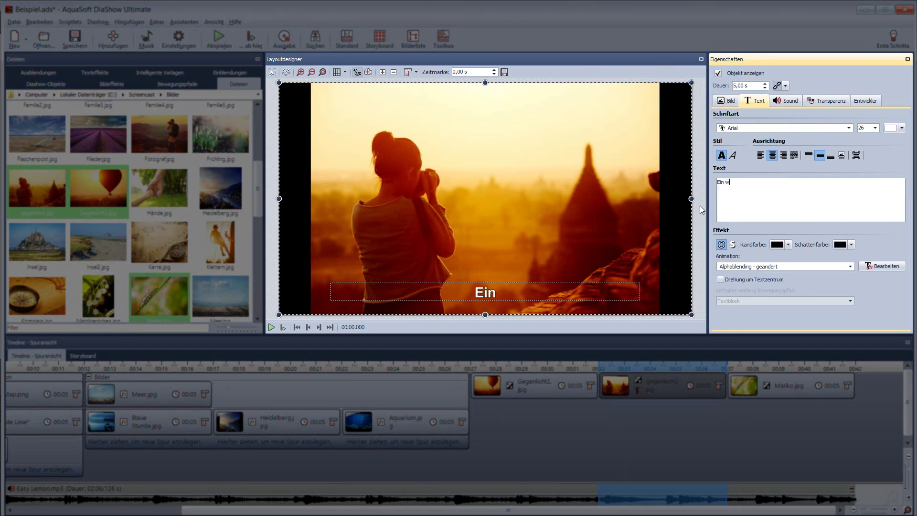
text(underbarer So)
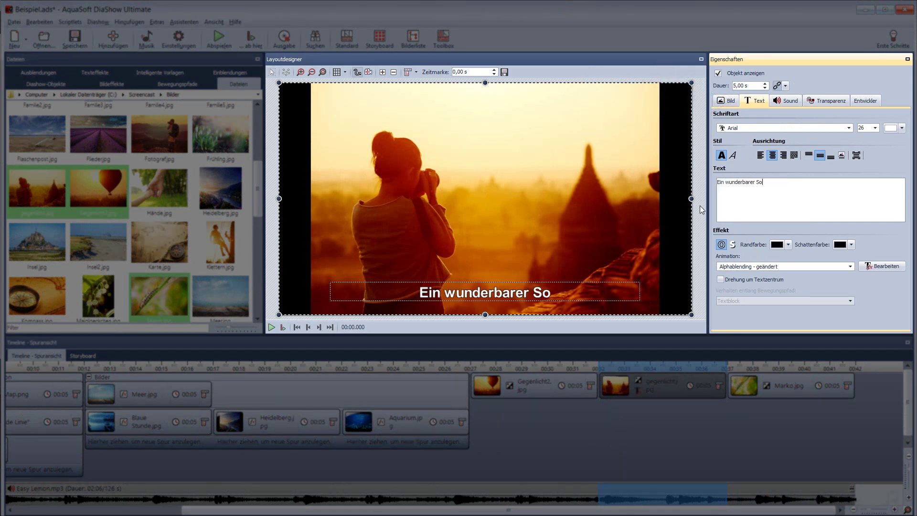
text(nnenuntergang)
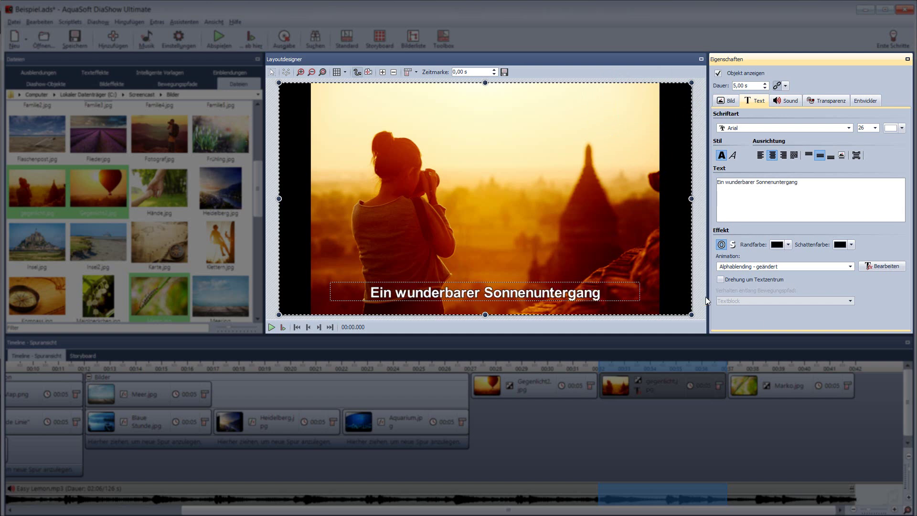
Set the caption's font to Josefin Sans and its size to 36.
click(850, 128)
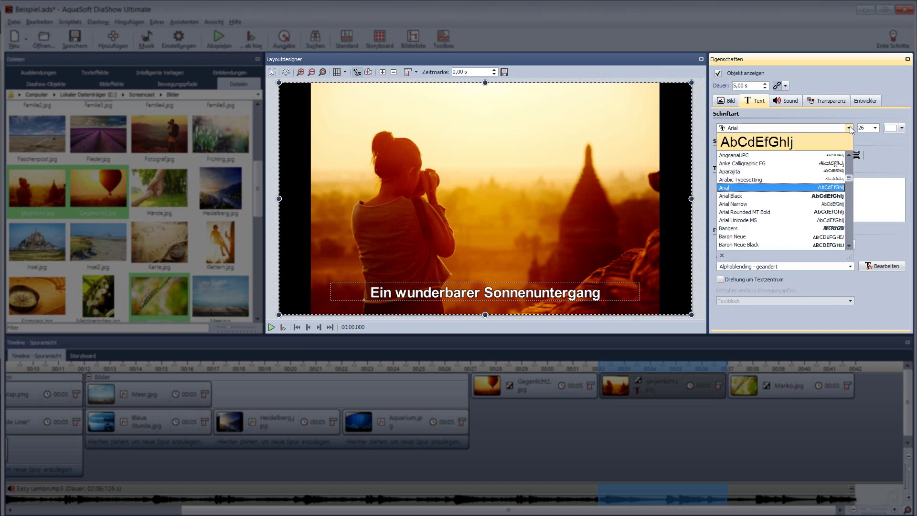
text(Josefin Sans)
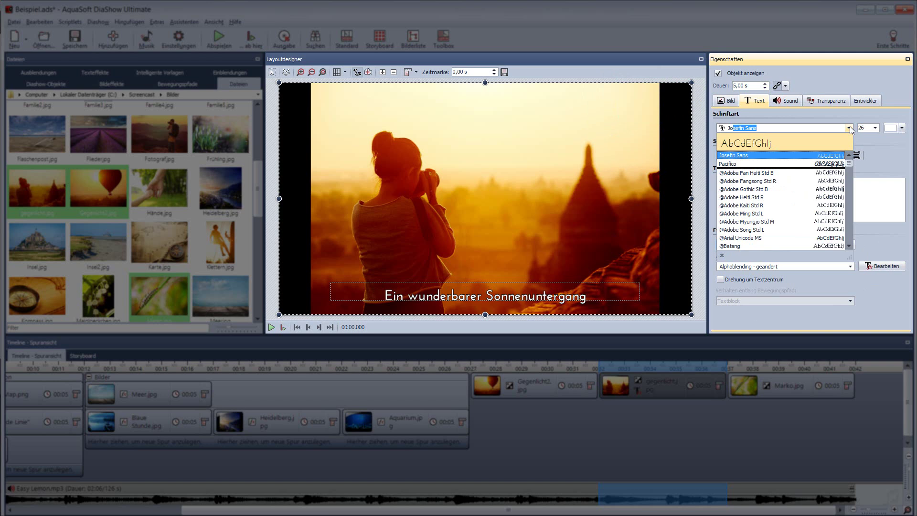
key(Tab)
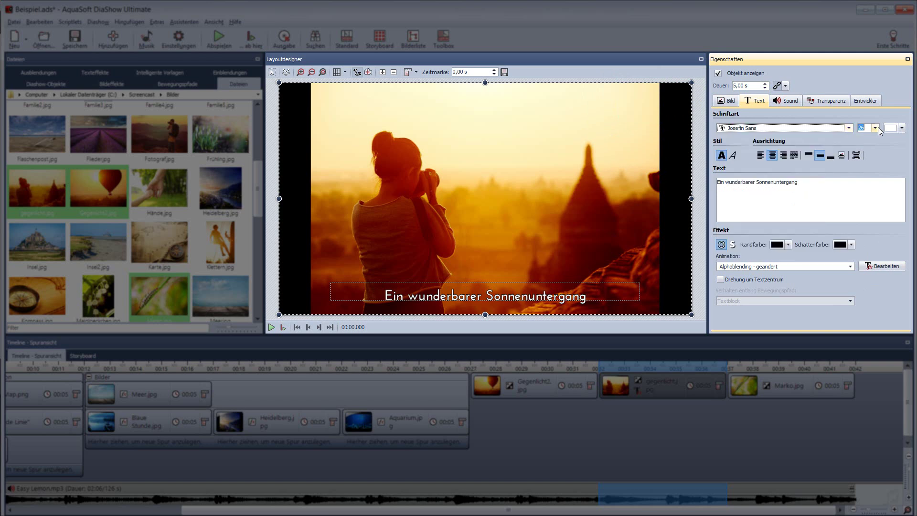
click(876, 128)
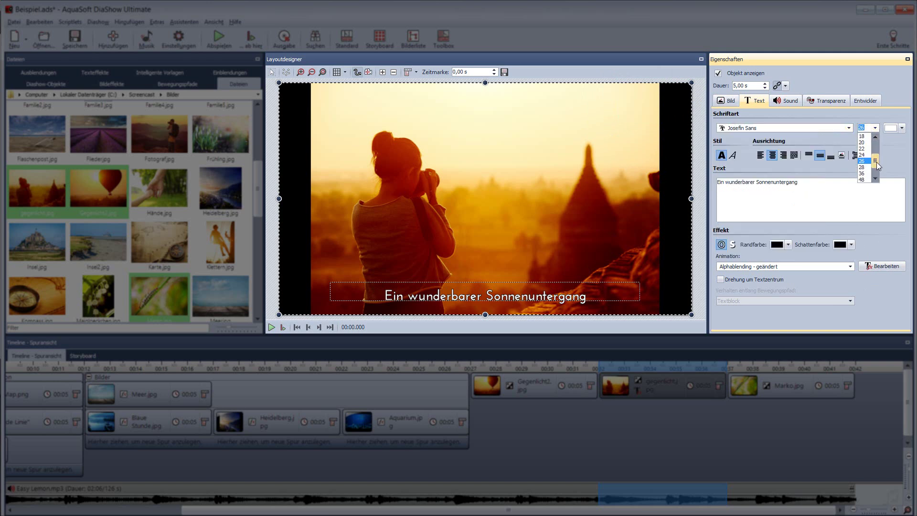
click(867, 172)
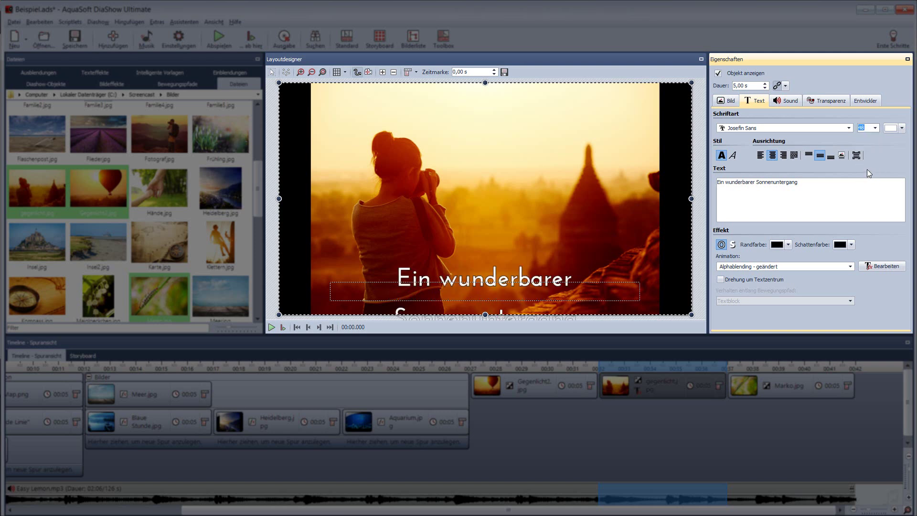
click(876, 129)
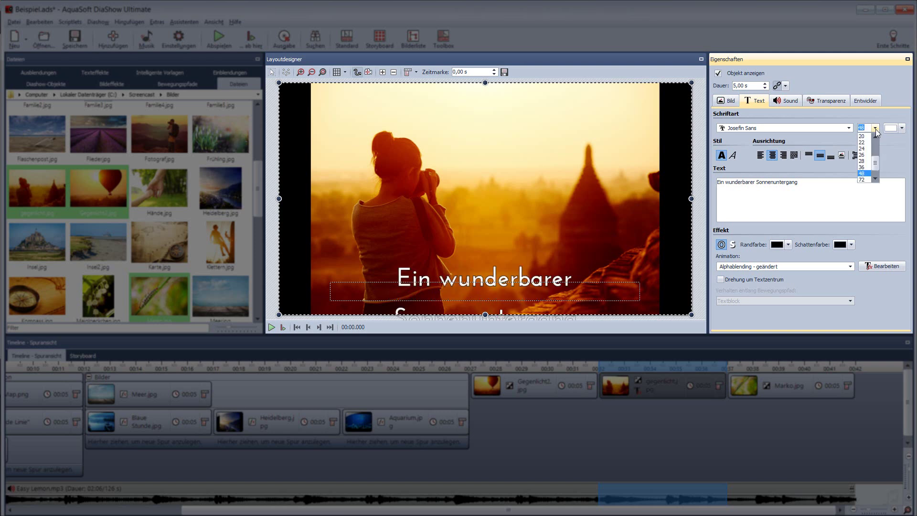
click(865, 165)
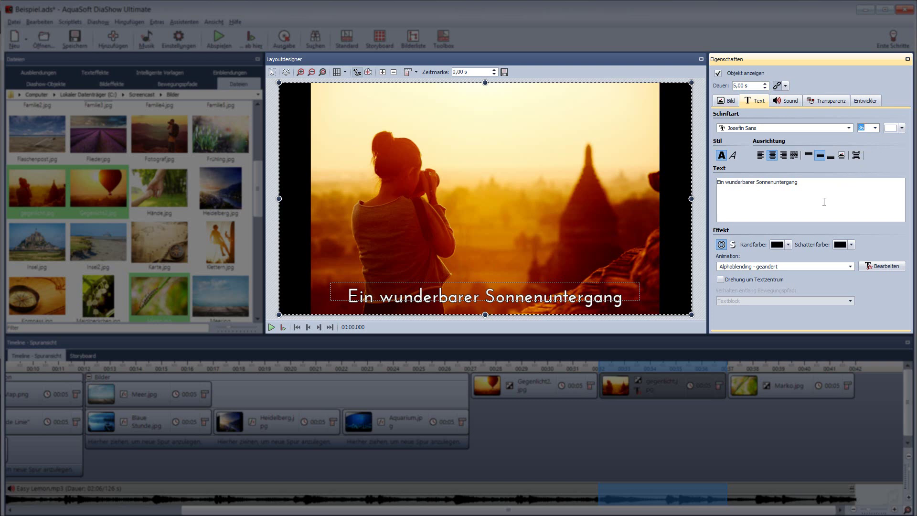
Replace the caption's outline with a shadow and align the text to the bottom of its frame.
click(721, 245)
click(732, 244)
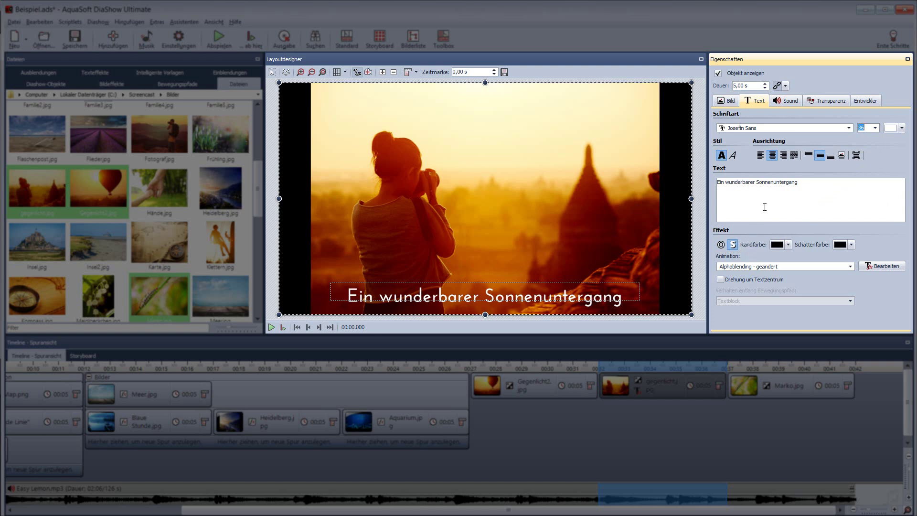
click(830, 159)
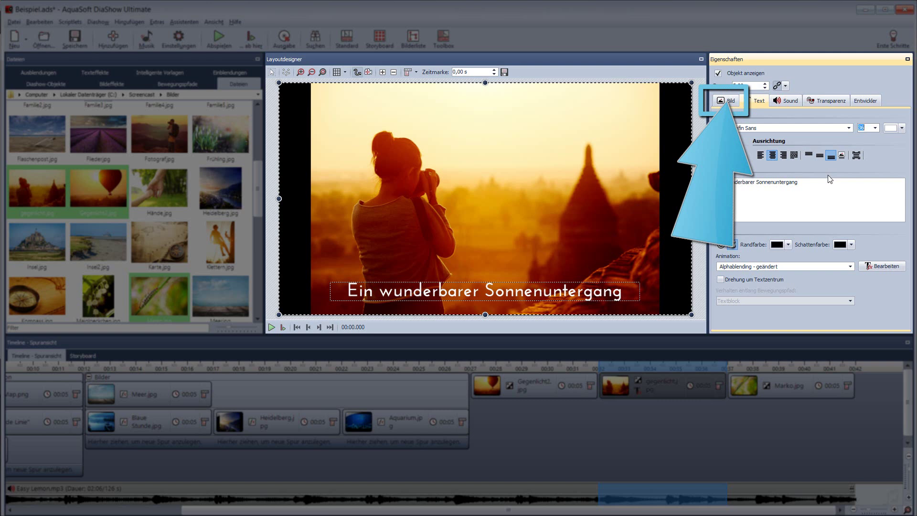
Set the gegenlicht.jpg image's aspect ratio to Zuschneiden and its fade-in transition to Alphablending.
click(729, 102)
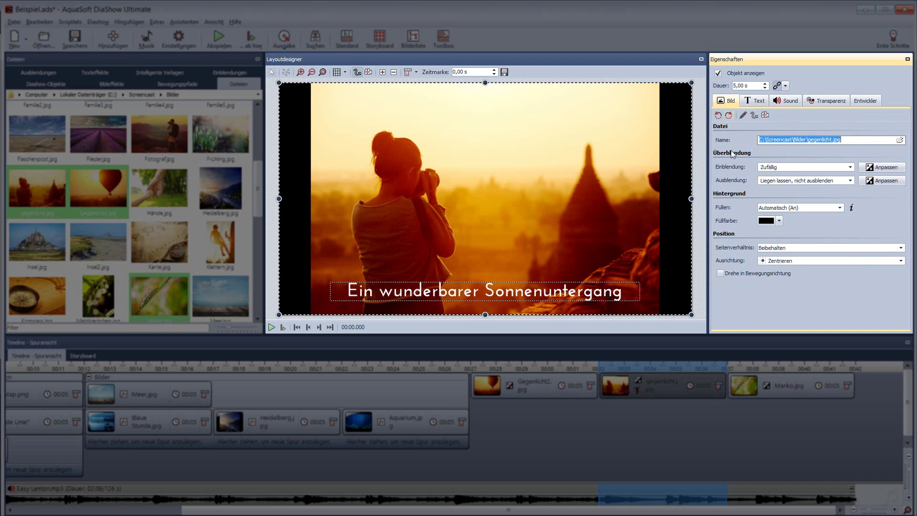
click(763, 252)
click(763, 263)
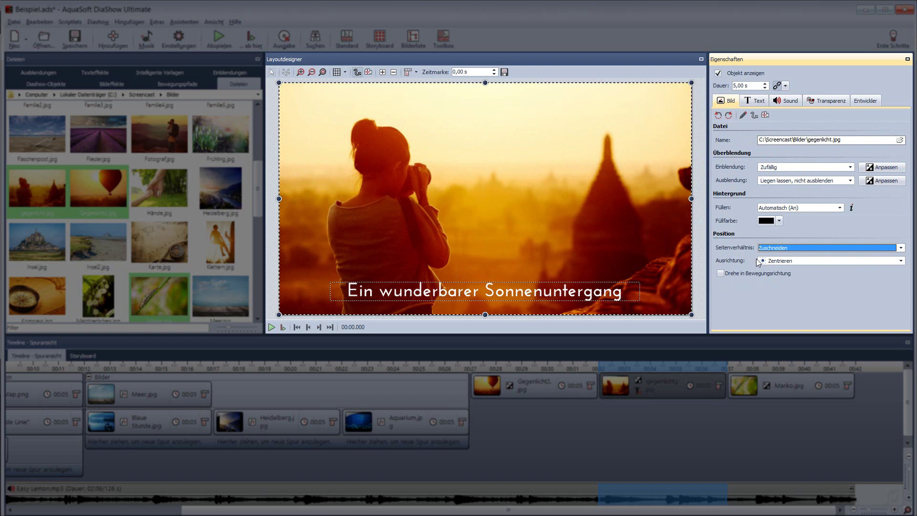
click(830, 167)
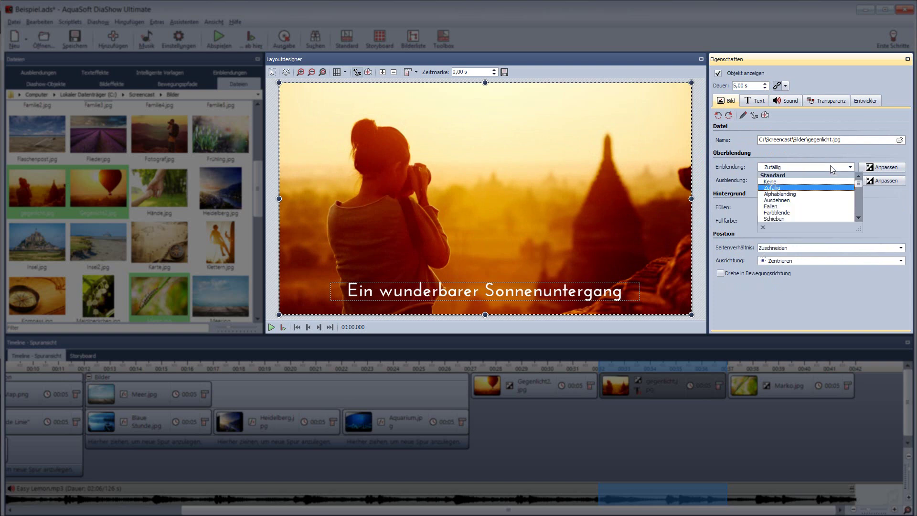
click(804, 194)
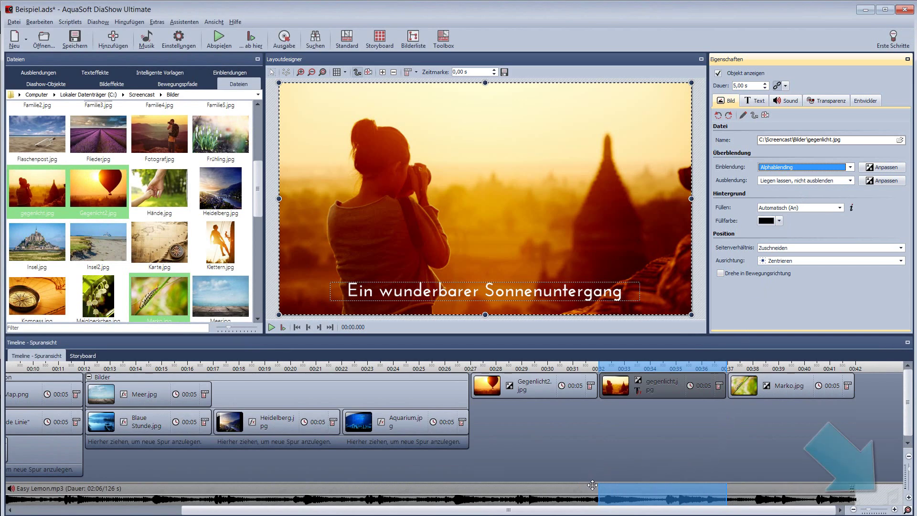
Add Beachfront Celebration.mp3 to the background music and move it ahead of Easy Lemon.mp3.
double_click(885, 498)
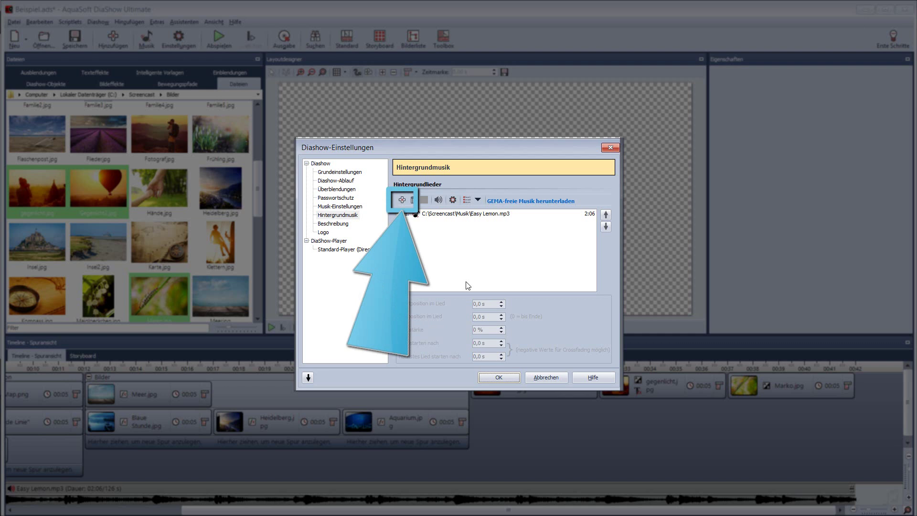
click(401, 201)
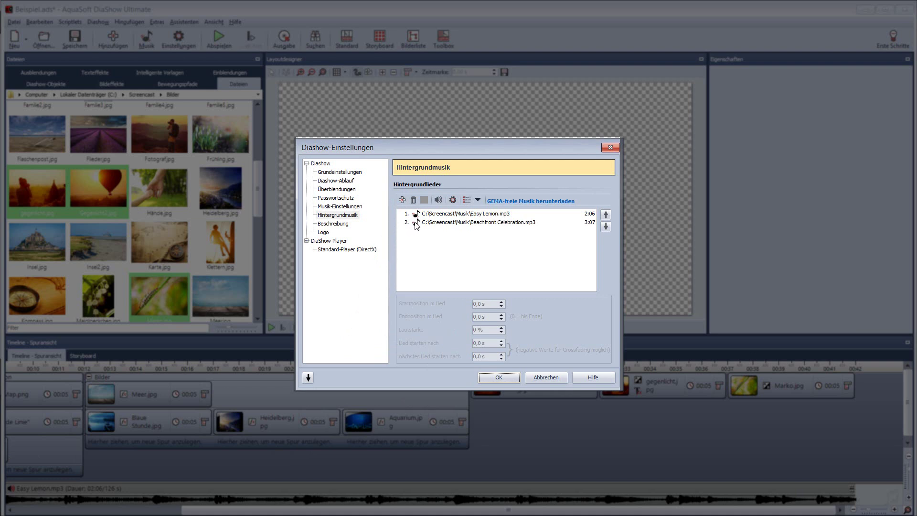
click(474, 224)
click(605, 215)
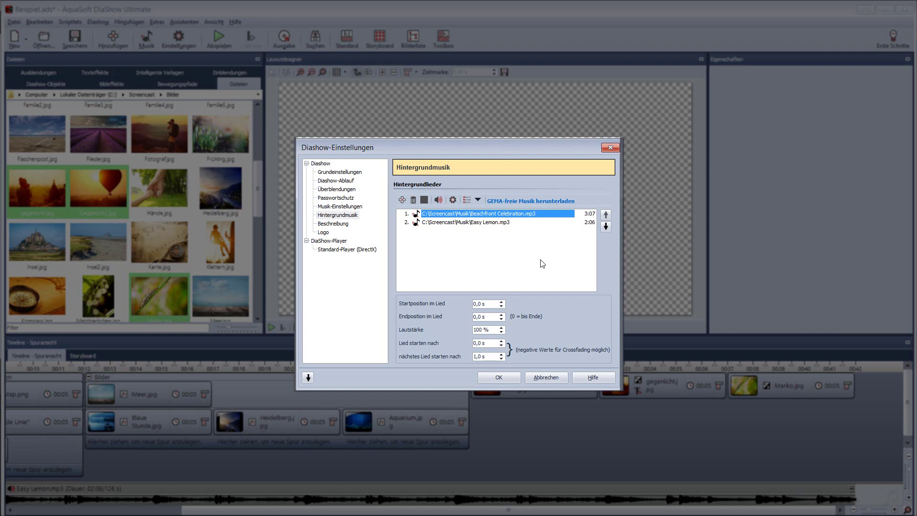
click(508, 377)
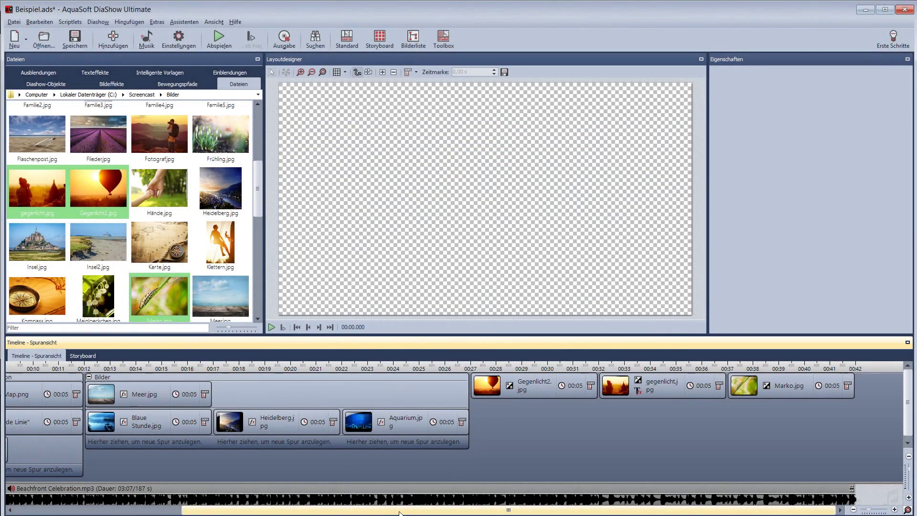
Give the background music a volume fade-in of about 6 seconds and shift its start slightly later on the timeline.
drag(399, 511, 176, 498)
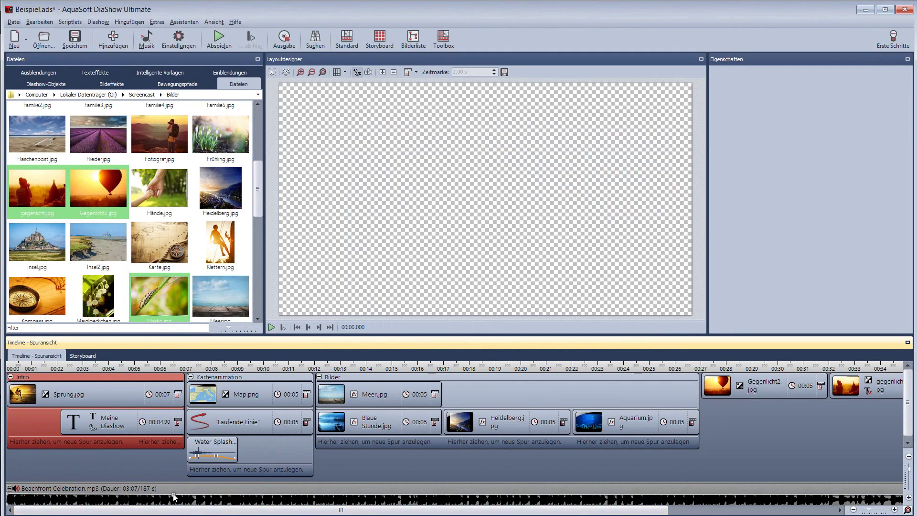
drag(7, 499, 8, 505)
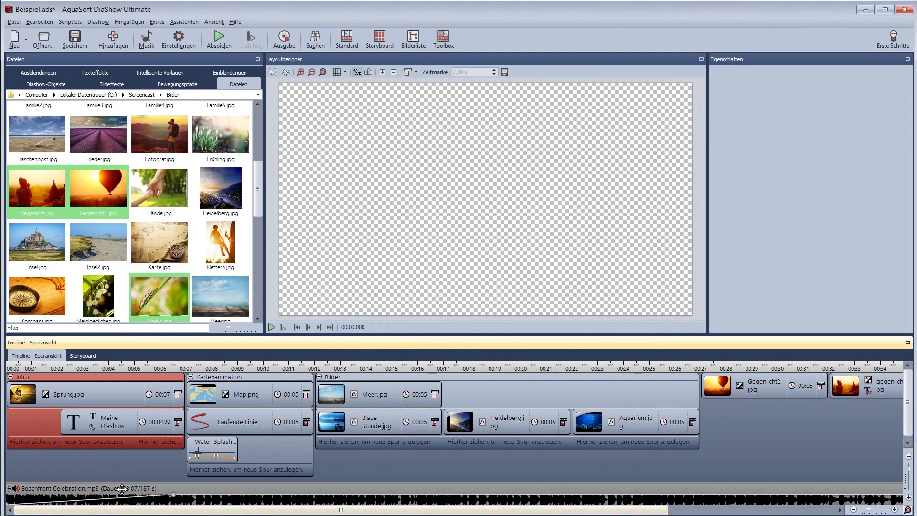
drag(124, 489, 291, 510)
drag(356, 510, 372, 509)
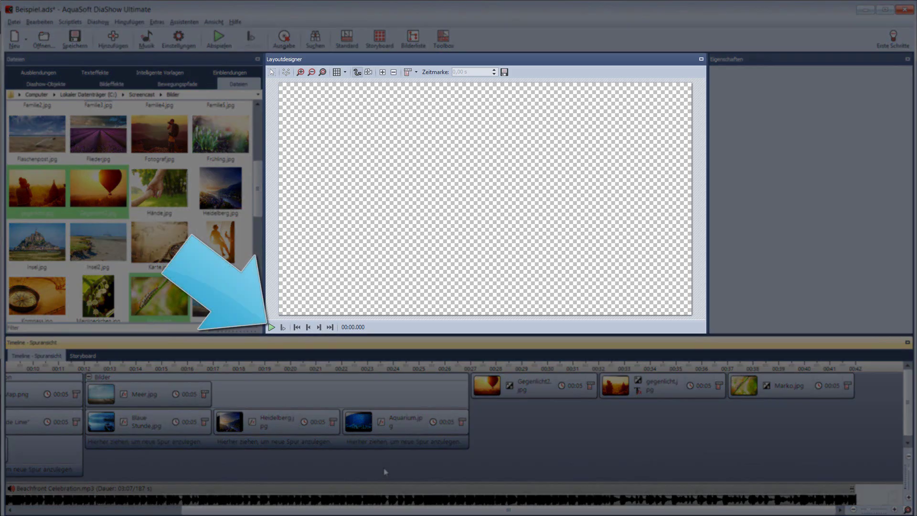
Preview the slideshow from the beginning and from the Meer.jpg image, stopping playback each time.
click(271, 327)
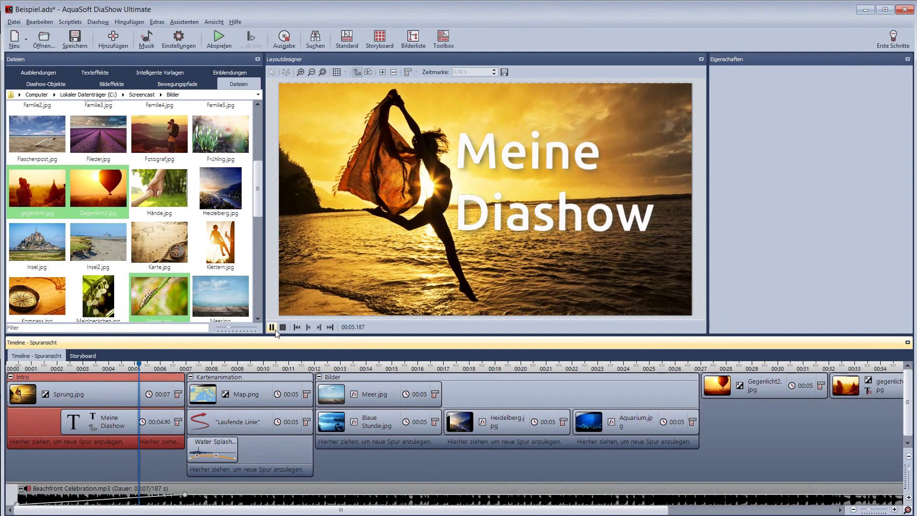
click(274, 329)
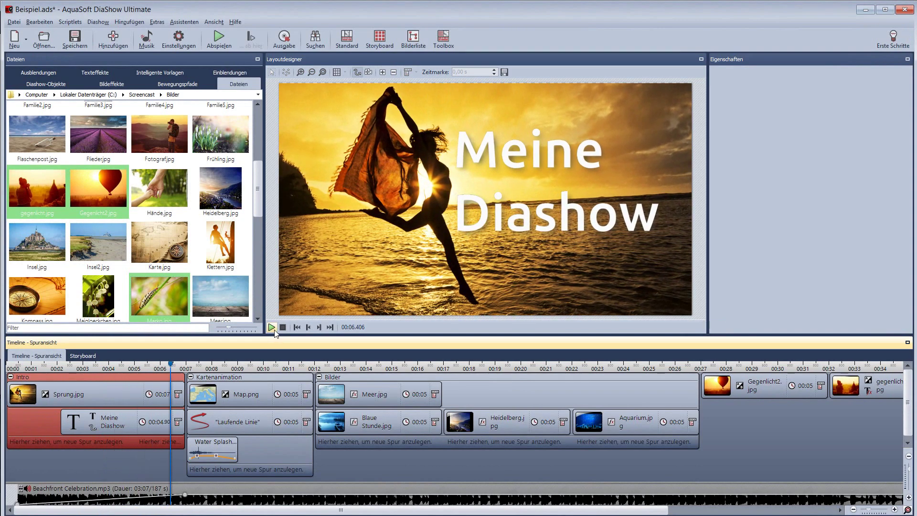
click(283, 328)
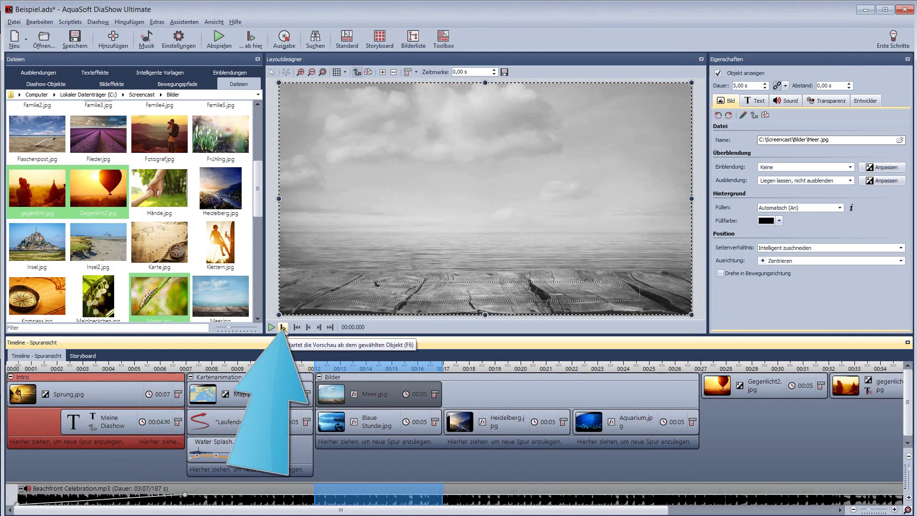
click(282, 328)
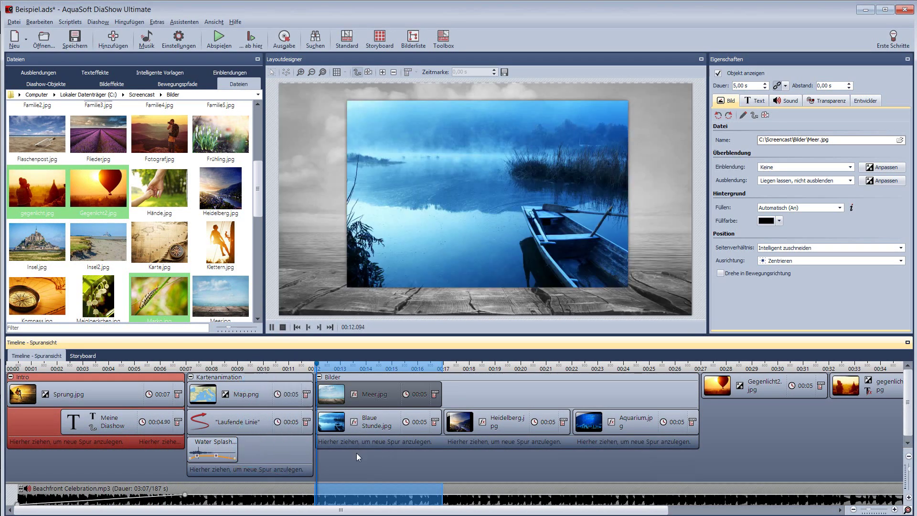
click(283, 328)
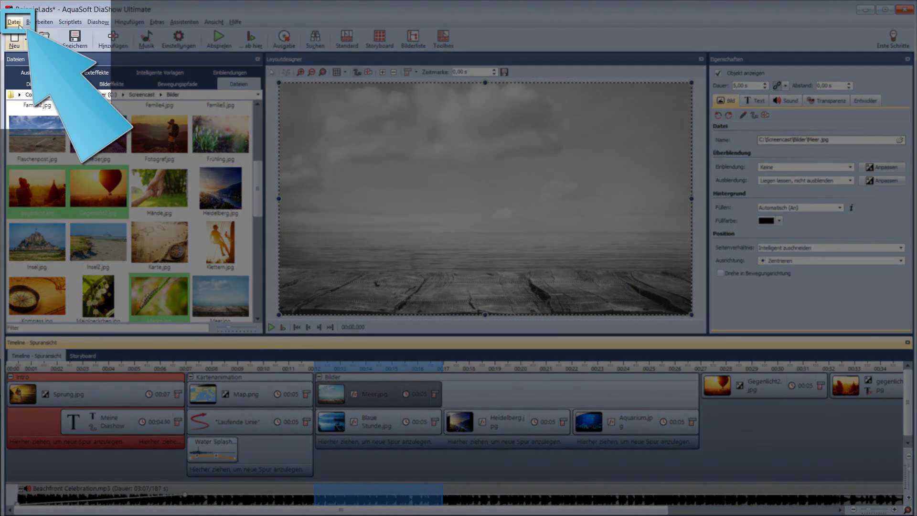
Save the slideshow project and start the assistant for burning or creating a video.
click(17, 23)
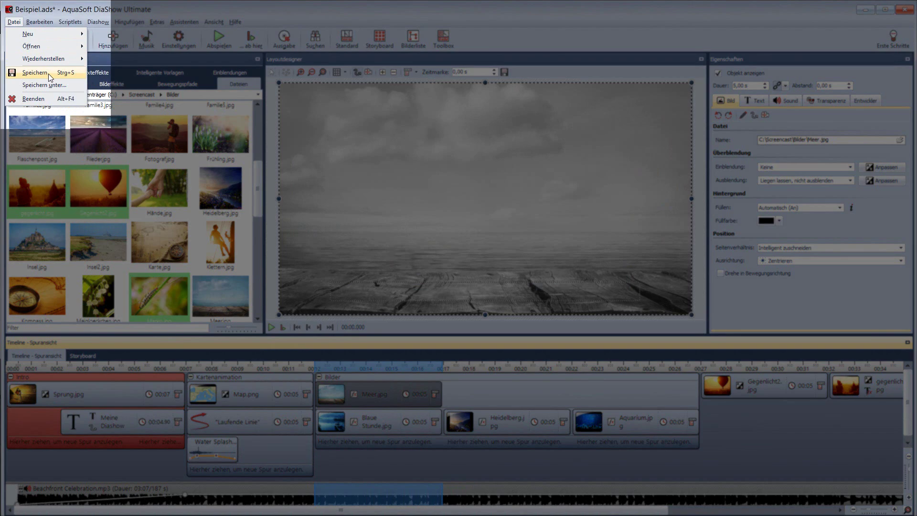
click(49, 75)
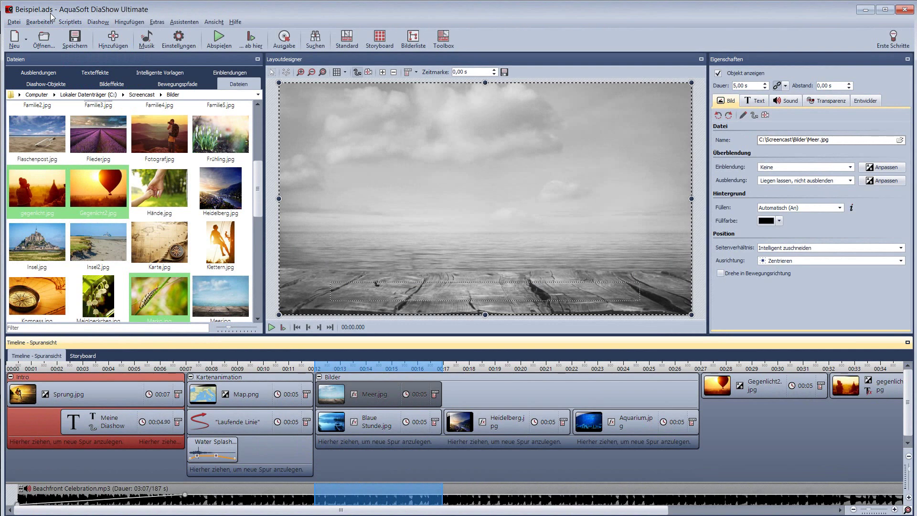
click(182, 24)
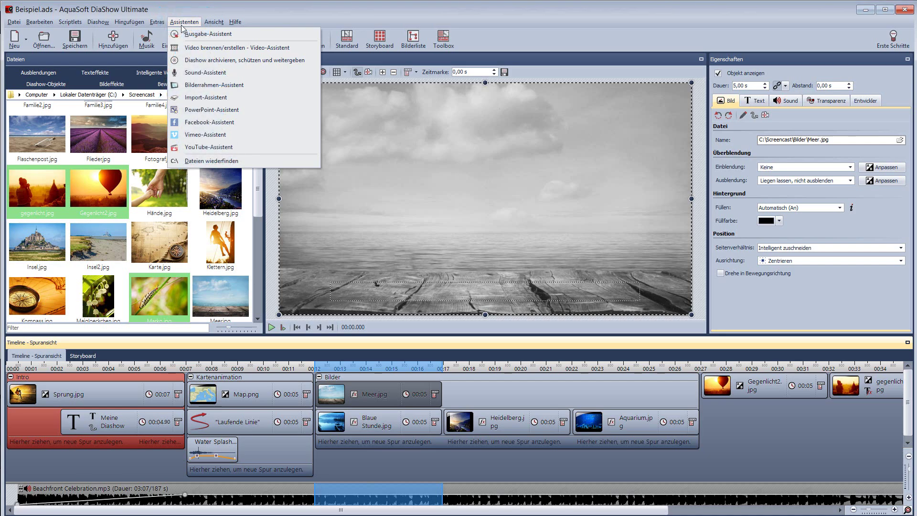
click(194, 50)
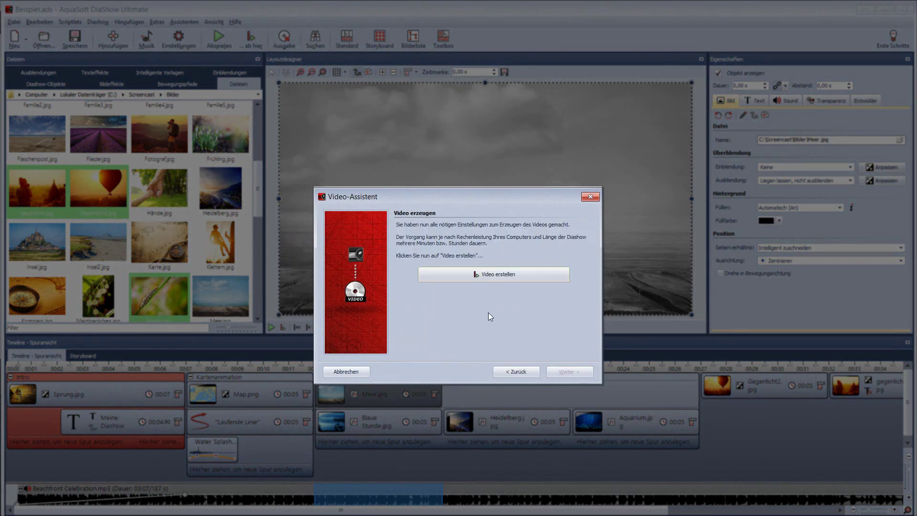